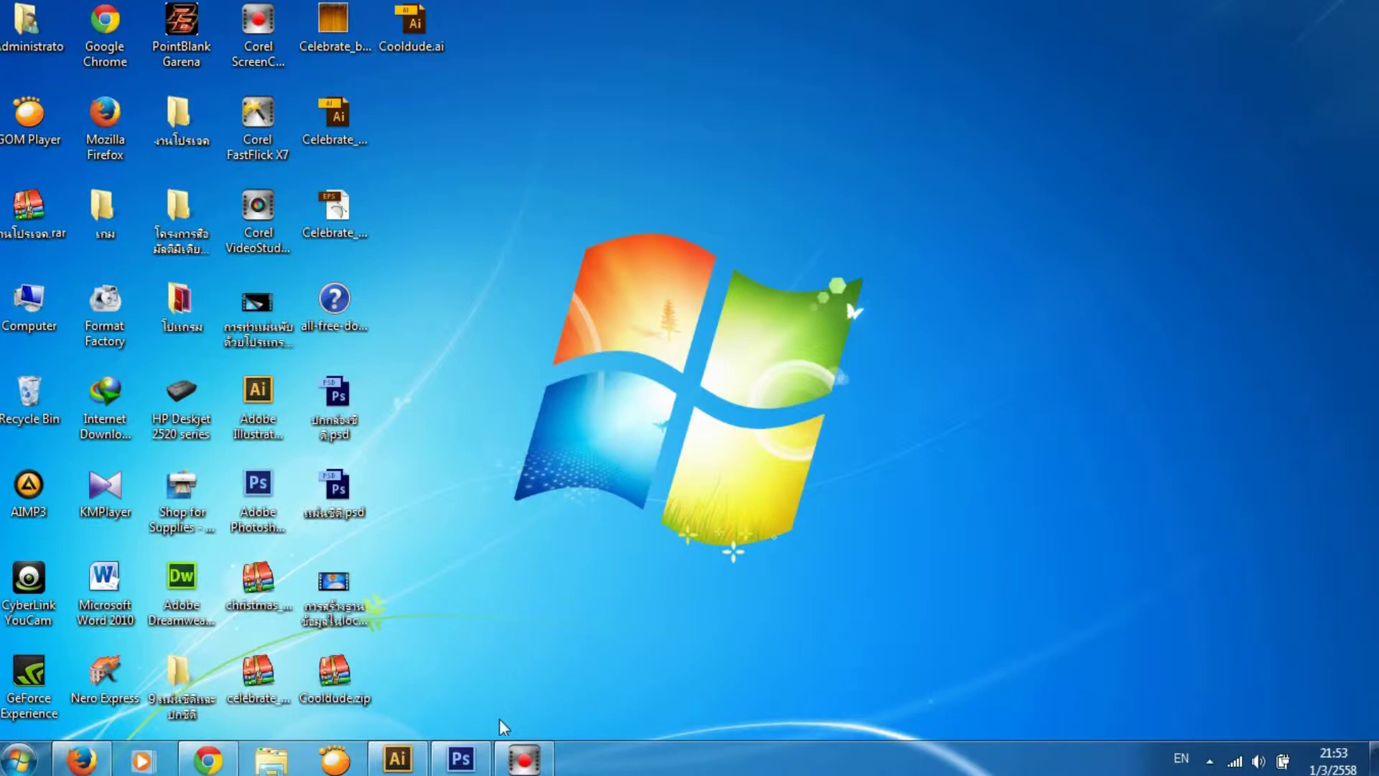
# Create a blank 800 × 300 px document with a White background, then switch to Illustrator
pyautogui.click(463, 760)
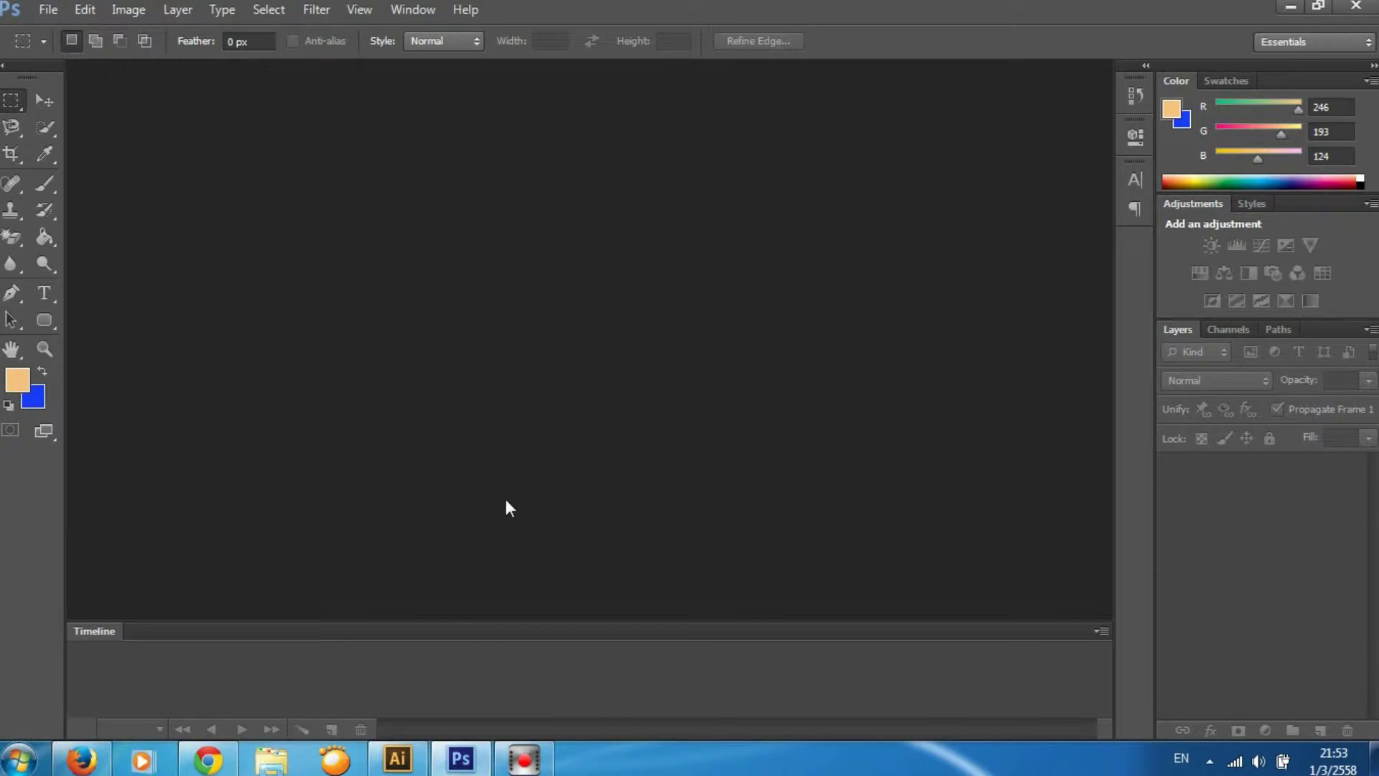
pyautogui.click(50, 10)
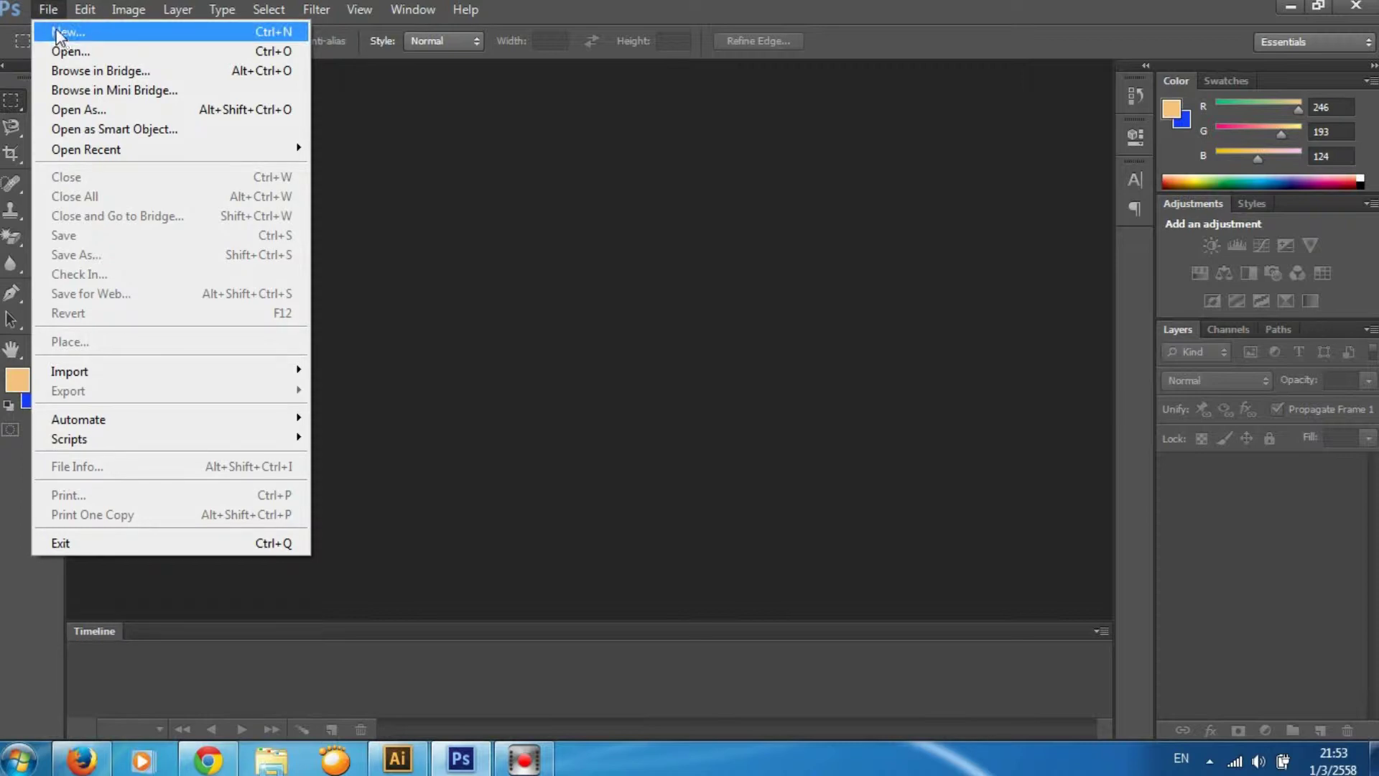
pyautogui.click(71, 33)
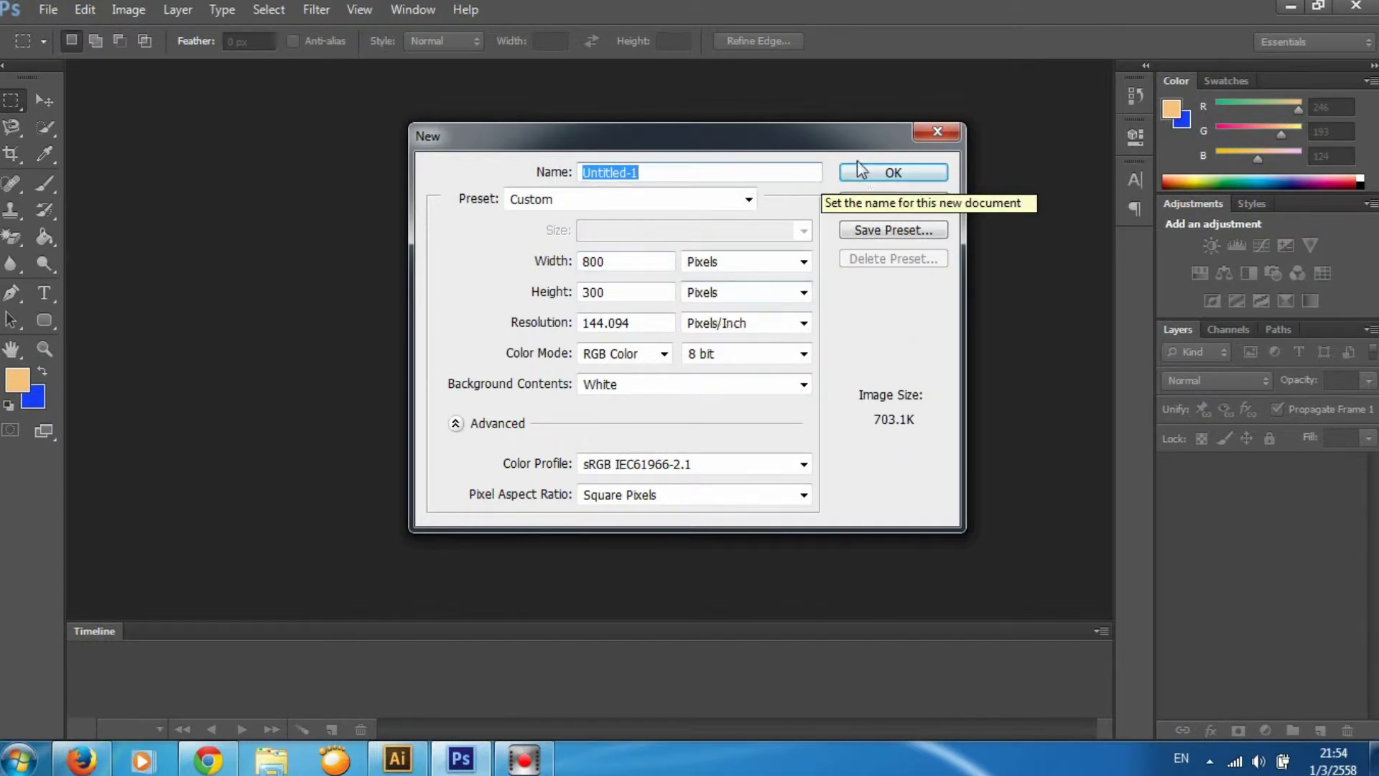
pyautogui.click(891, 174)
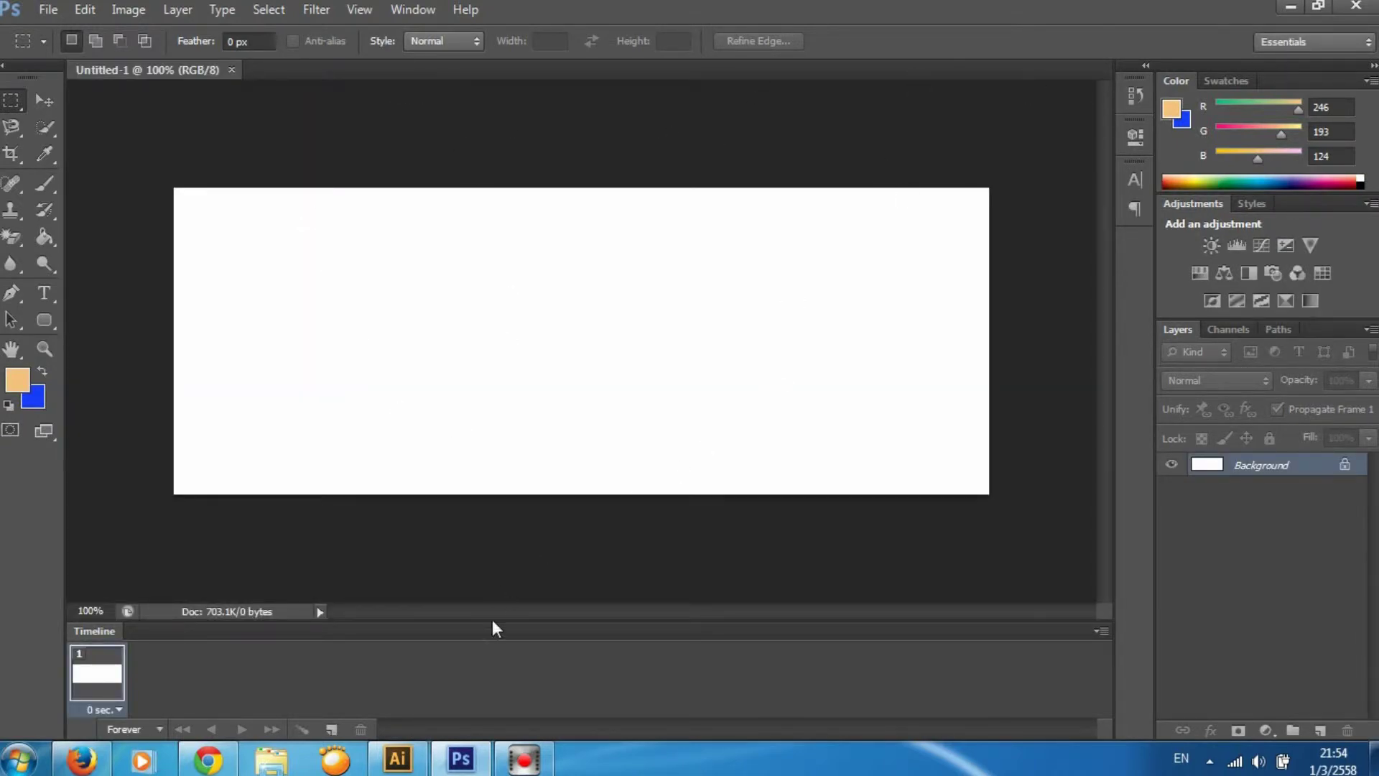
pyautogui.click(407, 766)
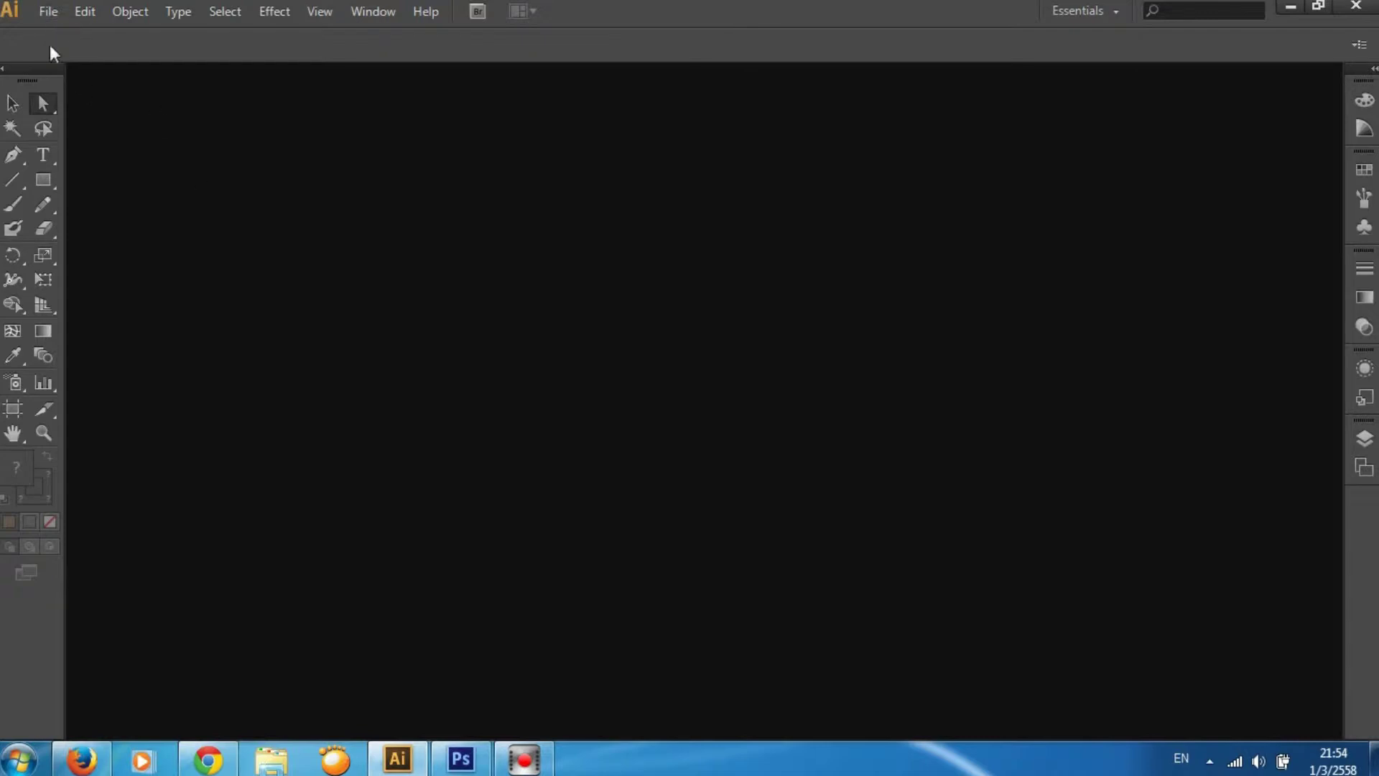
# Open Cooldude.ai from the Desktop folder in Illustrator
pyautogui.click(45, 18)
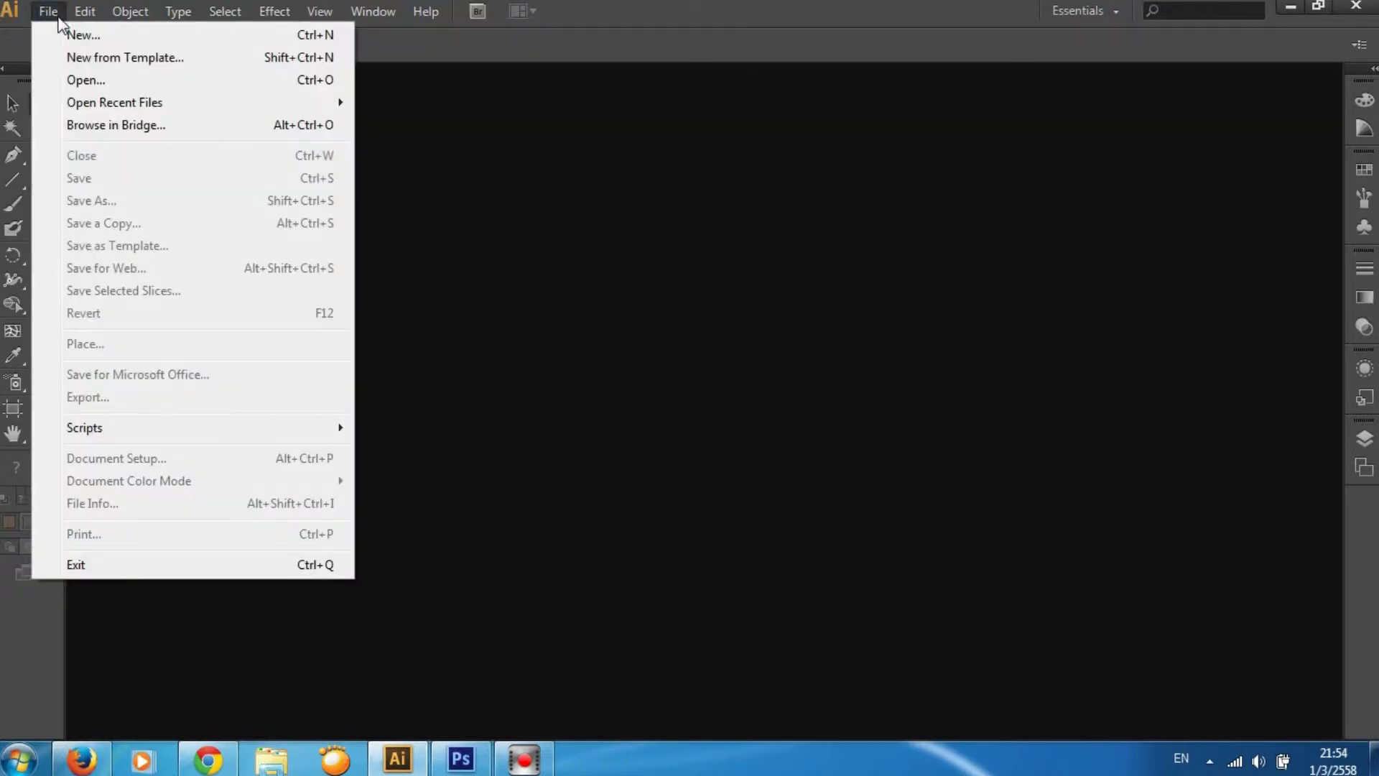
pyautogui.press('Right')
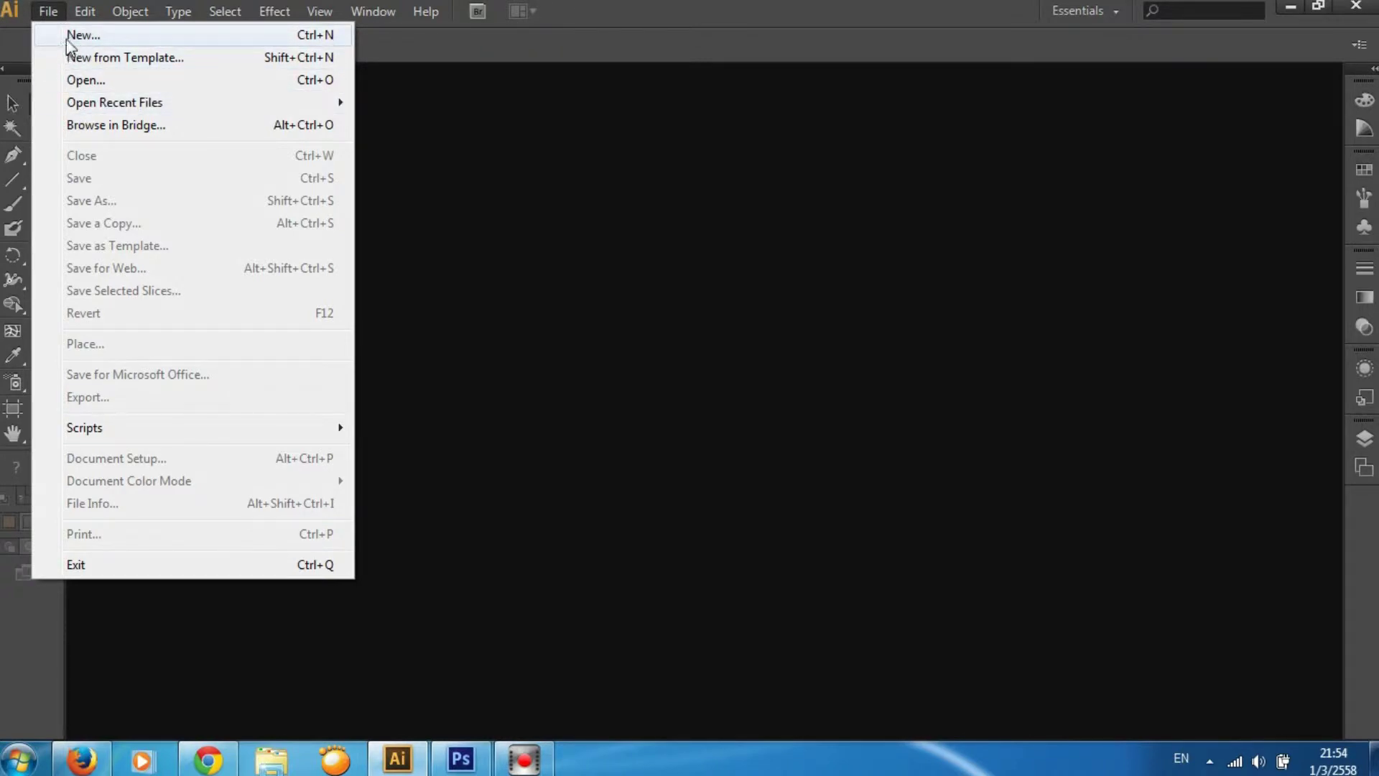
pyautogui.click(85, 81)
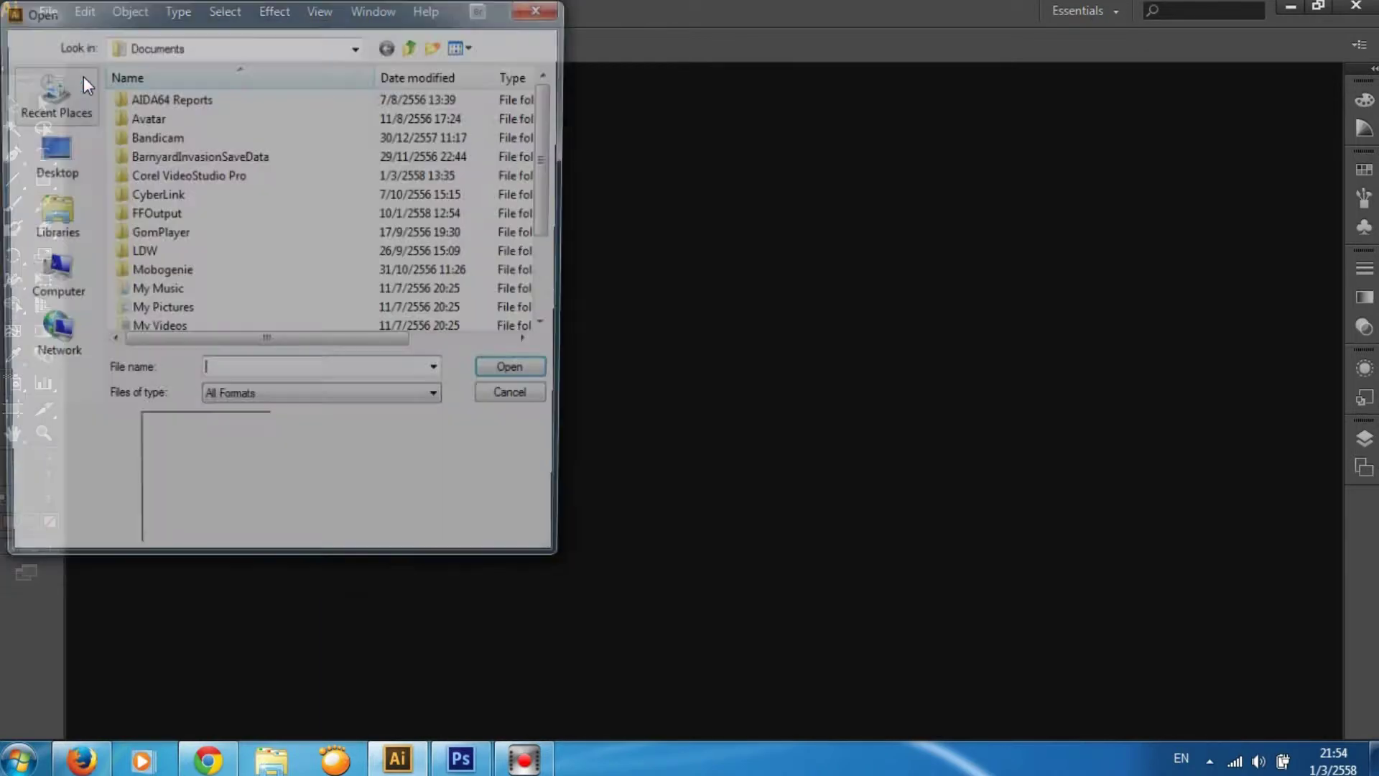
pyautogui.click(47, 160)
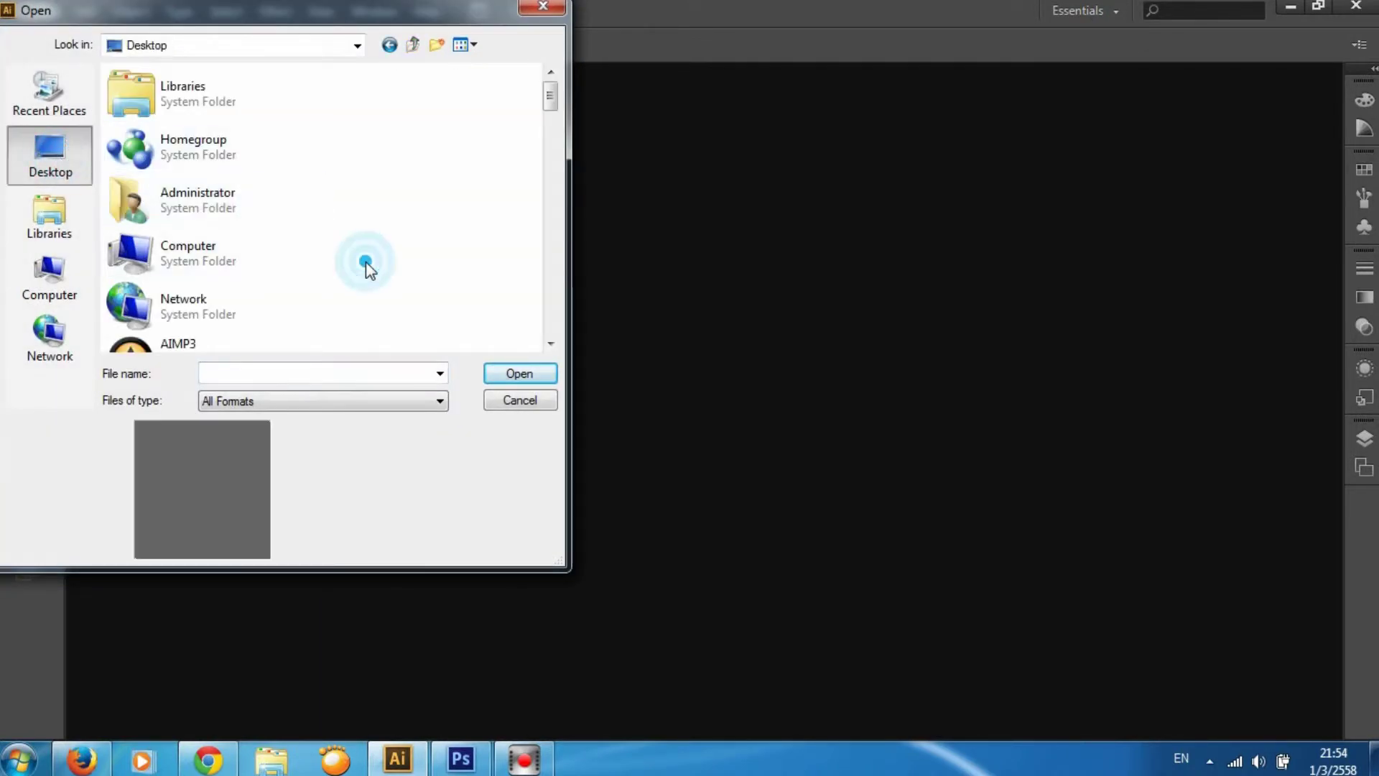
pyautogui.scroll(-5, 367, 265)
pyautogui.scroll(-2, 370, 271)
pyautogui.scroll(-2, 375, 257)
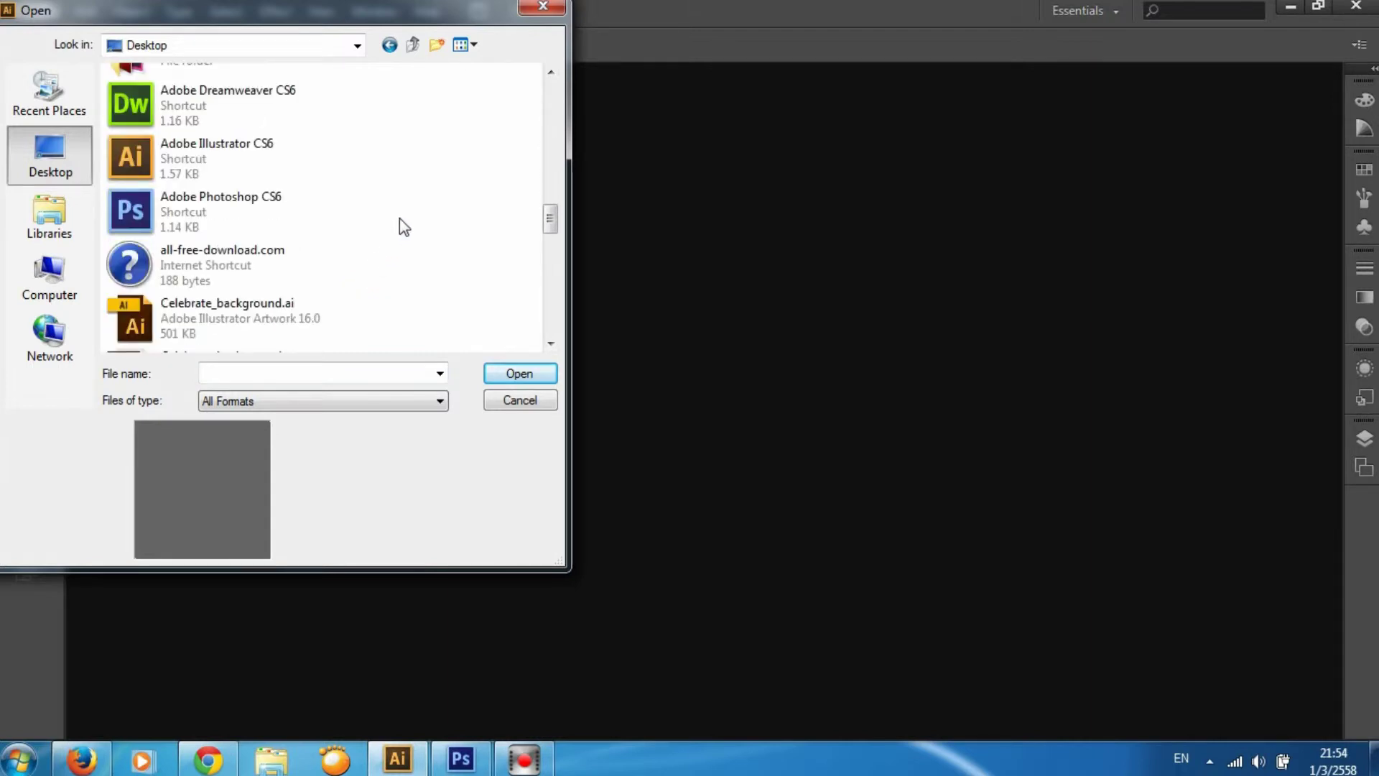
pyautogui.scroll(-1, 399, 220)
pyautogui.scroll(-3, 396, 217)
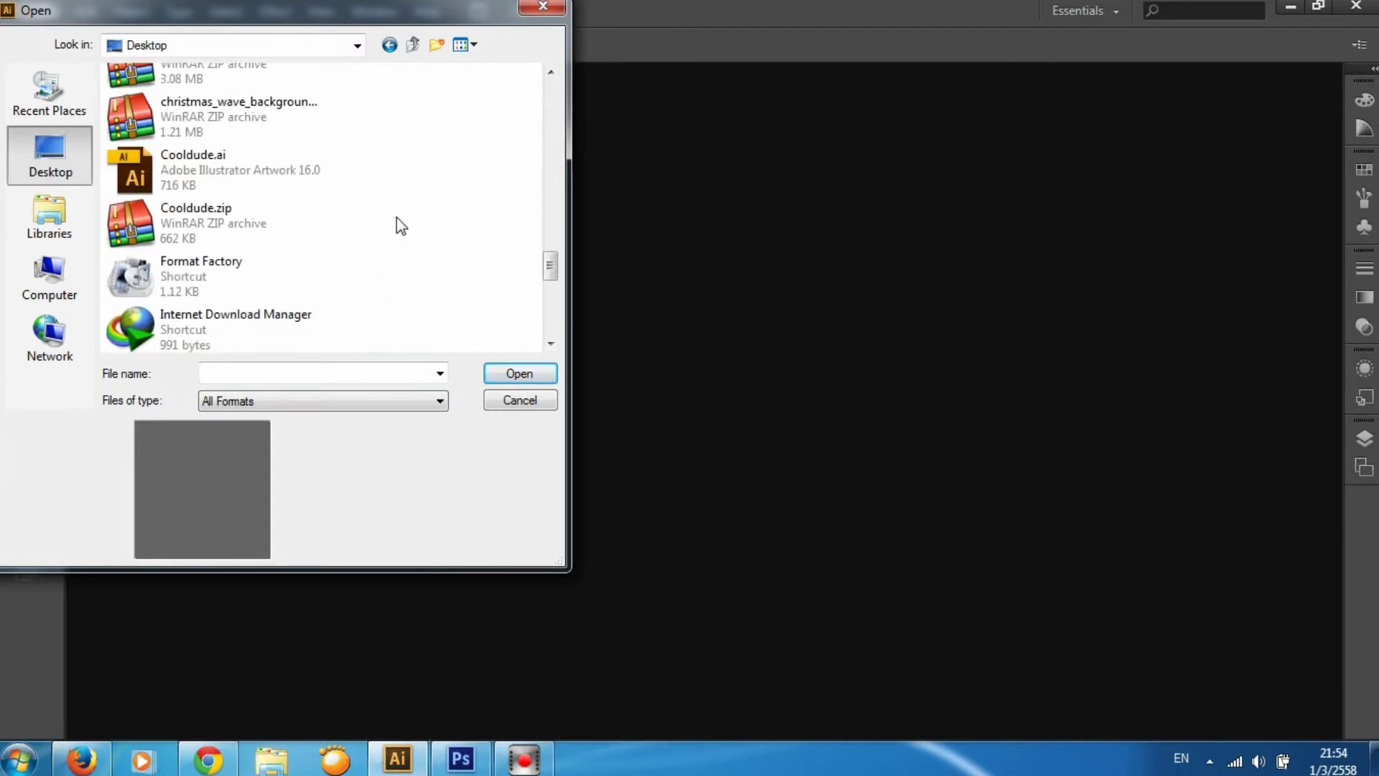
pyautogui.click(185, 168)
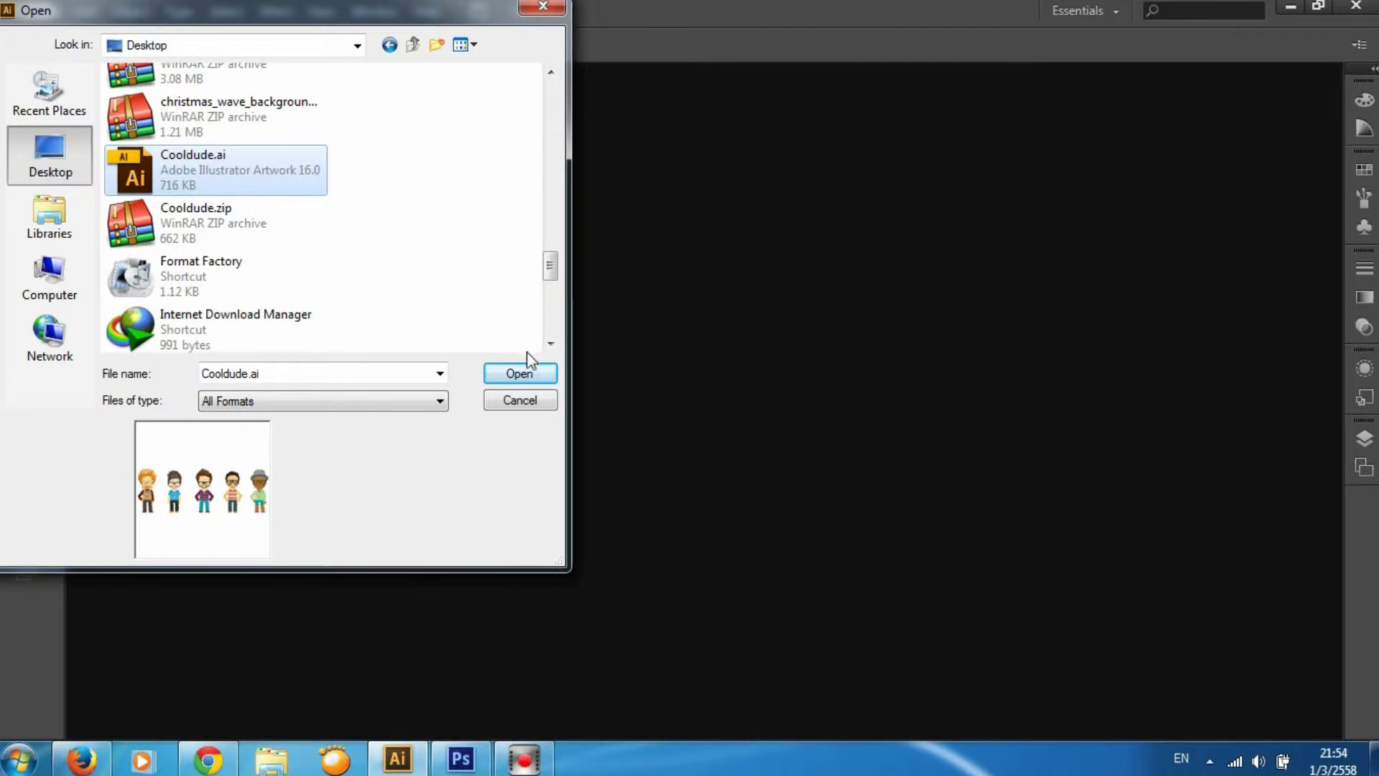
pyautogui.click(519, 372)
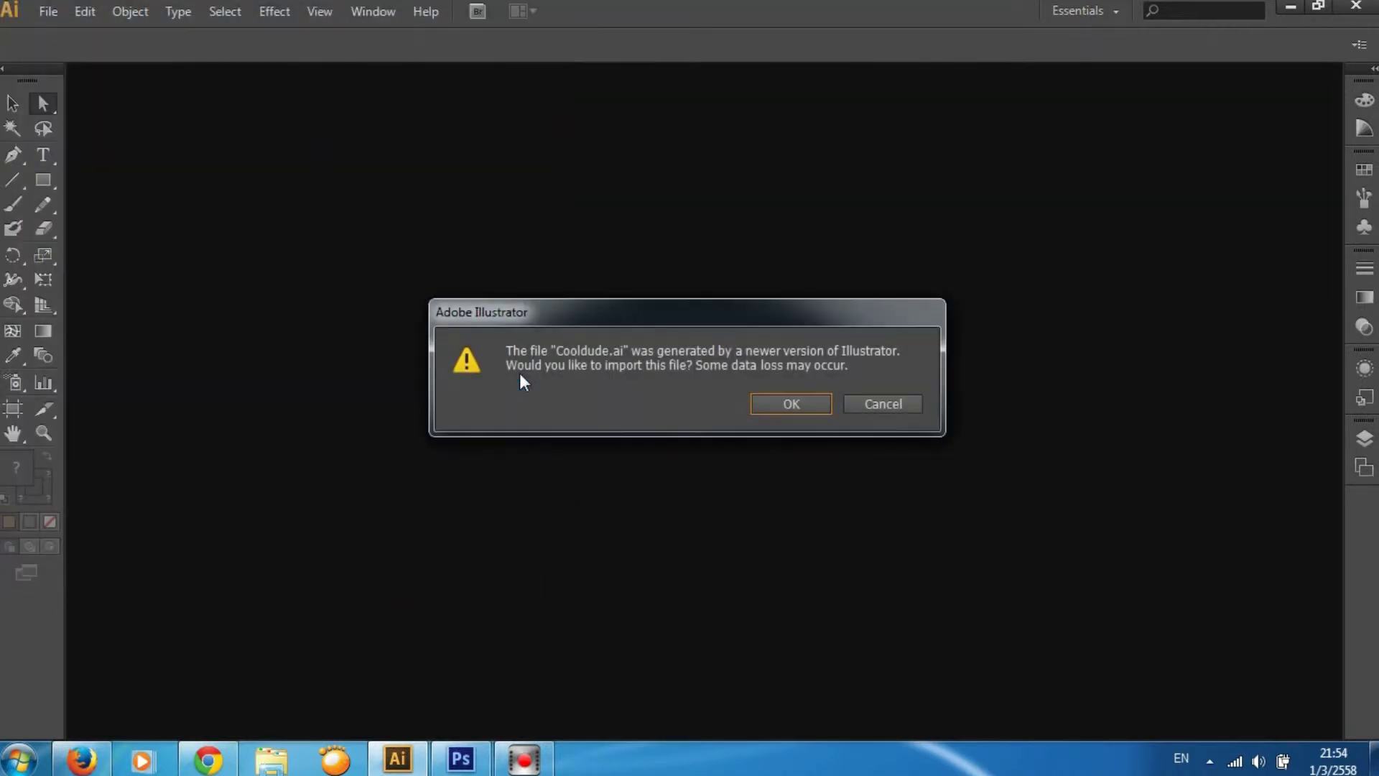
# Accept importing the newer-version file and drag the rightmost character's grey hat out
pyautogui.click(810, 401)
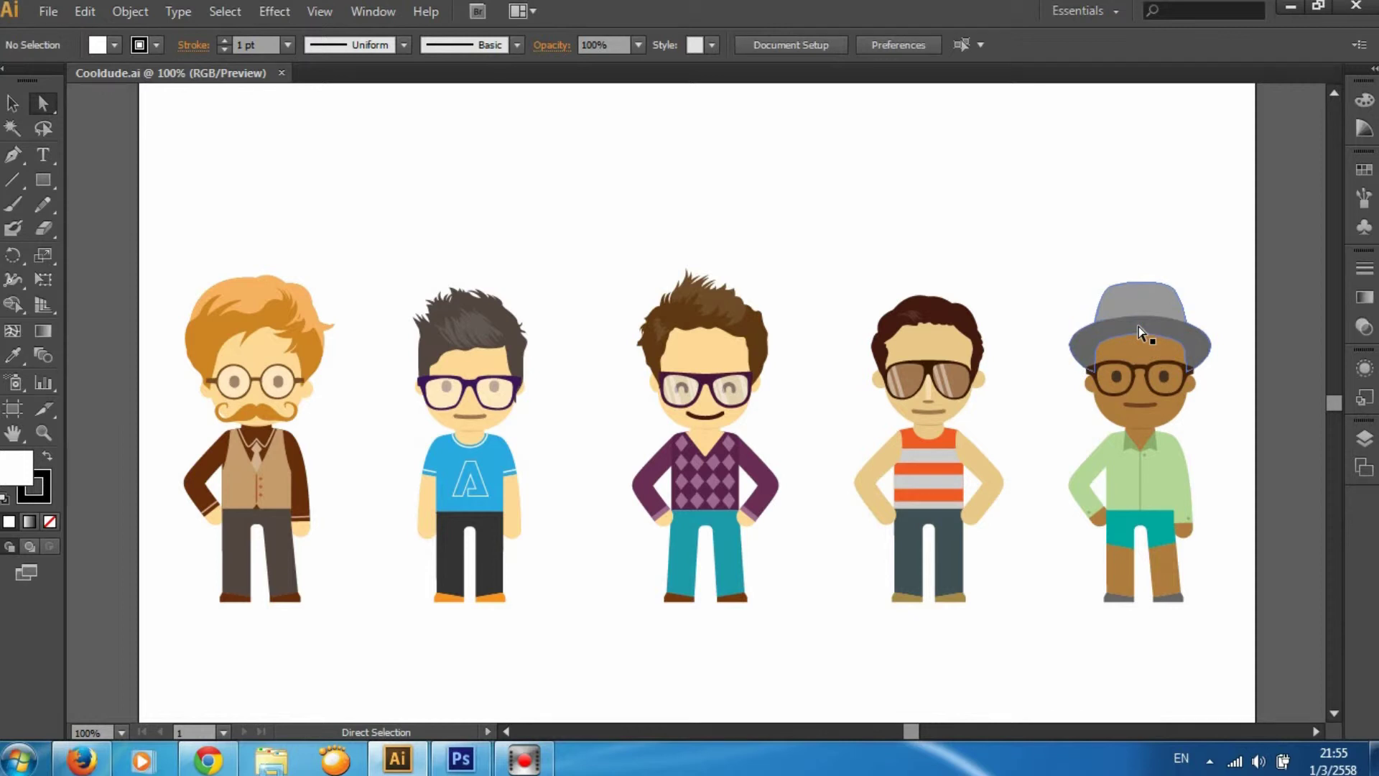
pyautogui.click(1139, 330)
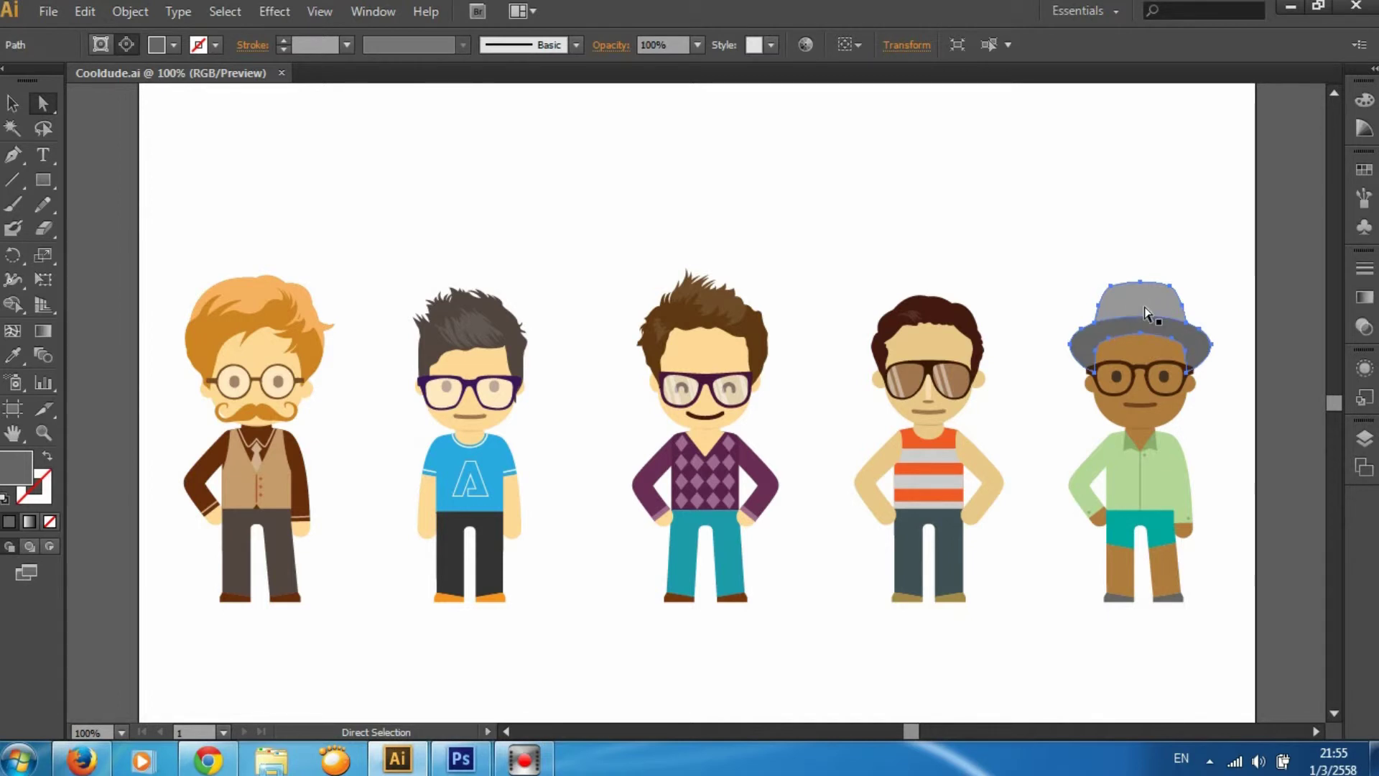
pyautogui.moveTo(1145, 308); pyautogui.dragTo(873, 528)
# Drop the grey hat onto the Photoshop canvas as a vector smart object, scaled to about 54% × 52%
pyautogui.click(460, 758)
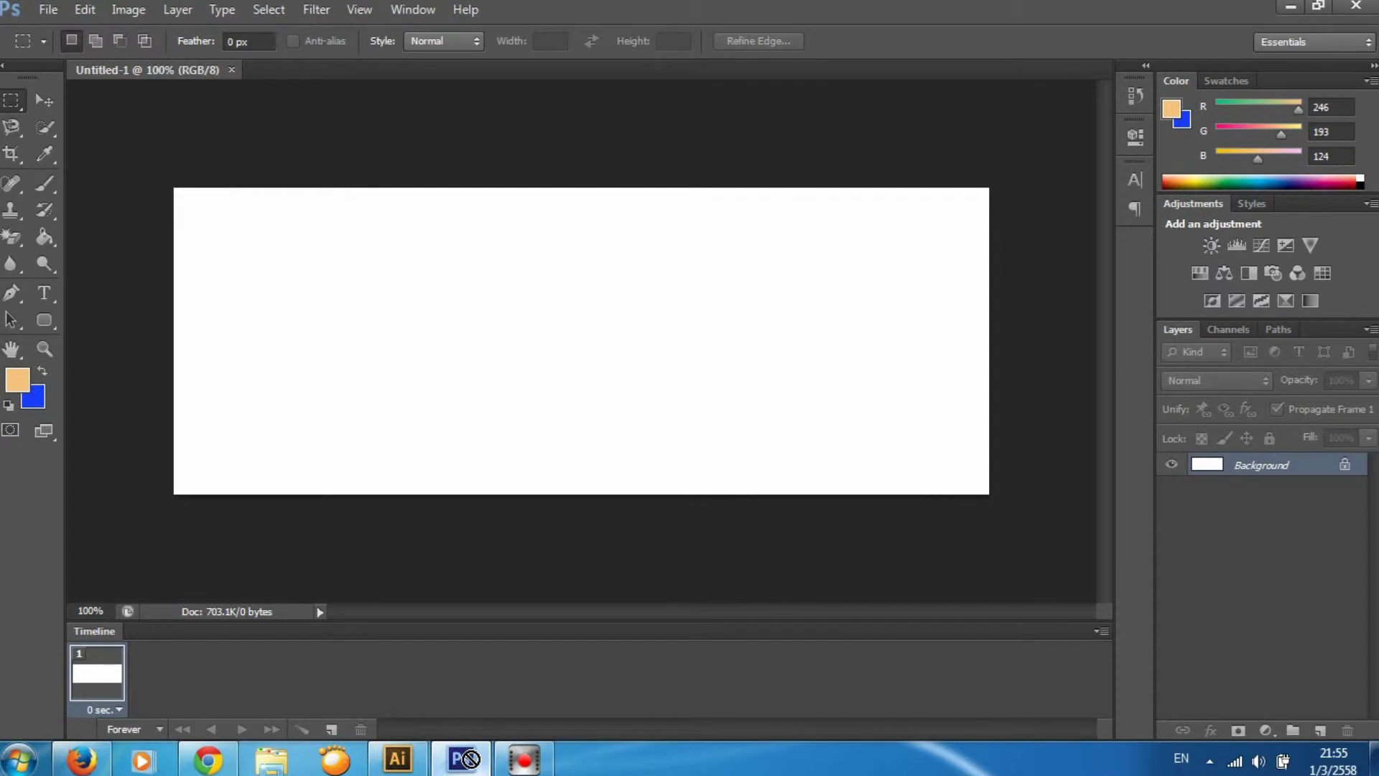
pyautogui.moveTo(466, 759)
pyautogui.mouseDown()
pyautogui.moveTo(390, 289)
pyautogui.moveTo(365, 277)
pyautogui.mouseUp()
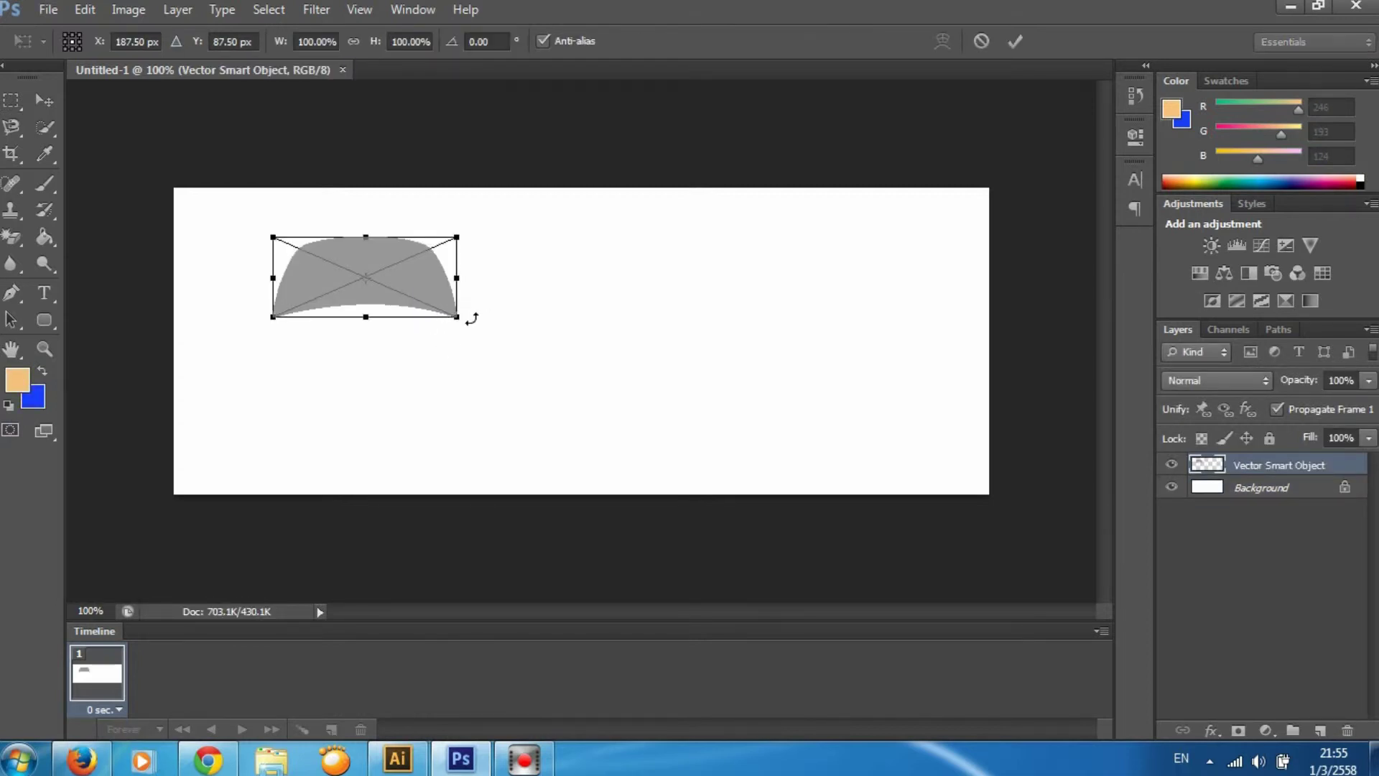
pyautogui.moveTo(458, 317)
pyautogui.mouseDown()
pyautogui.moveTo(374, 272)
pyautogui.moveTo(381, 281)
pyautogui.mouseUp()
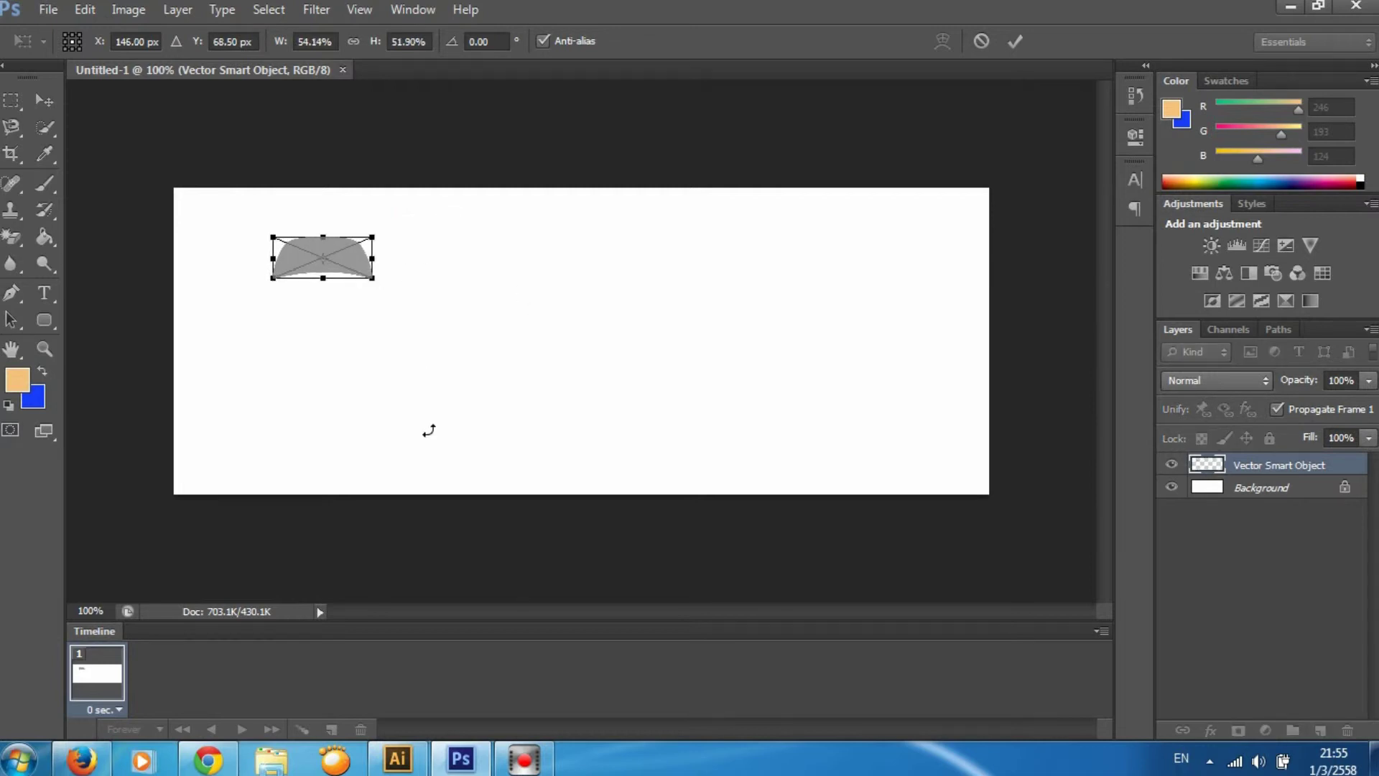
# Cancel the hat placement so only the Background layer remains, with the Move tool active
pyautogui.click(42, 106)
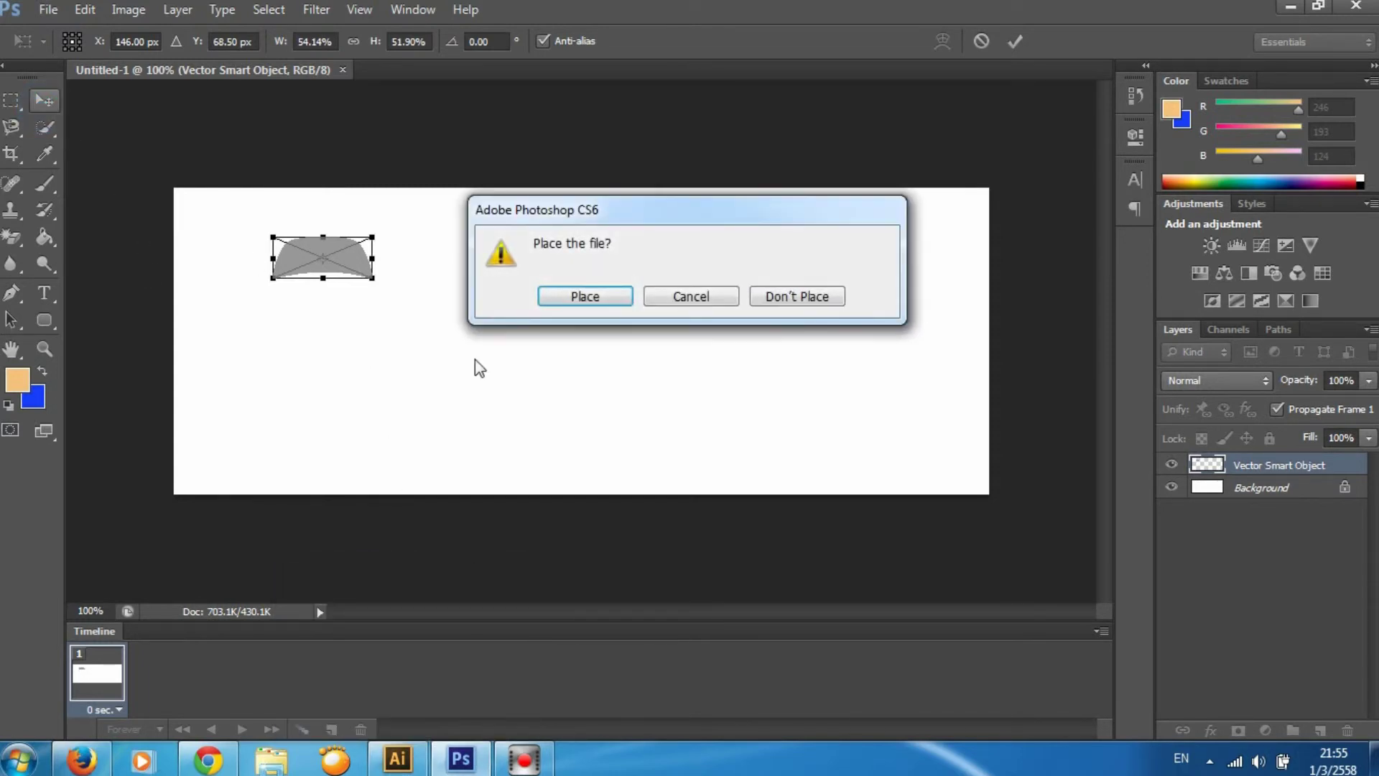
pyautogui.click(689, 296)
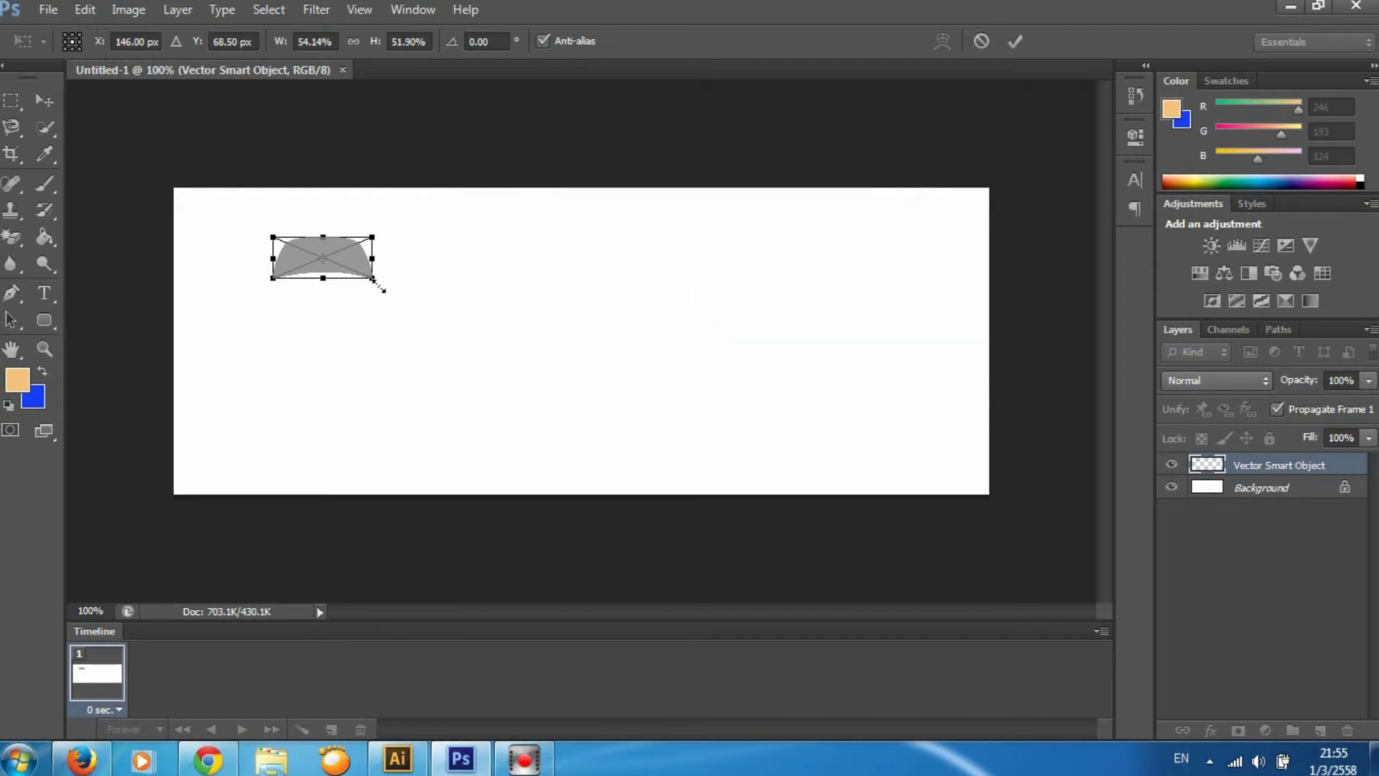
pyautogui.press('Escape')
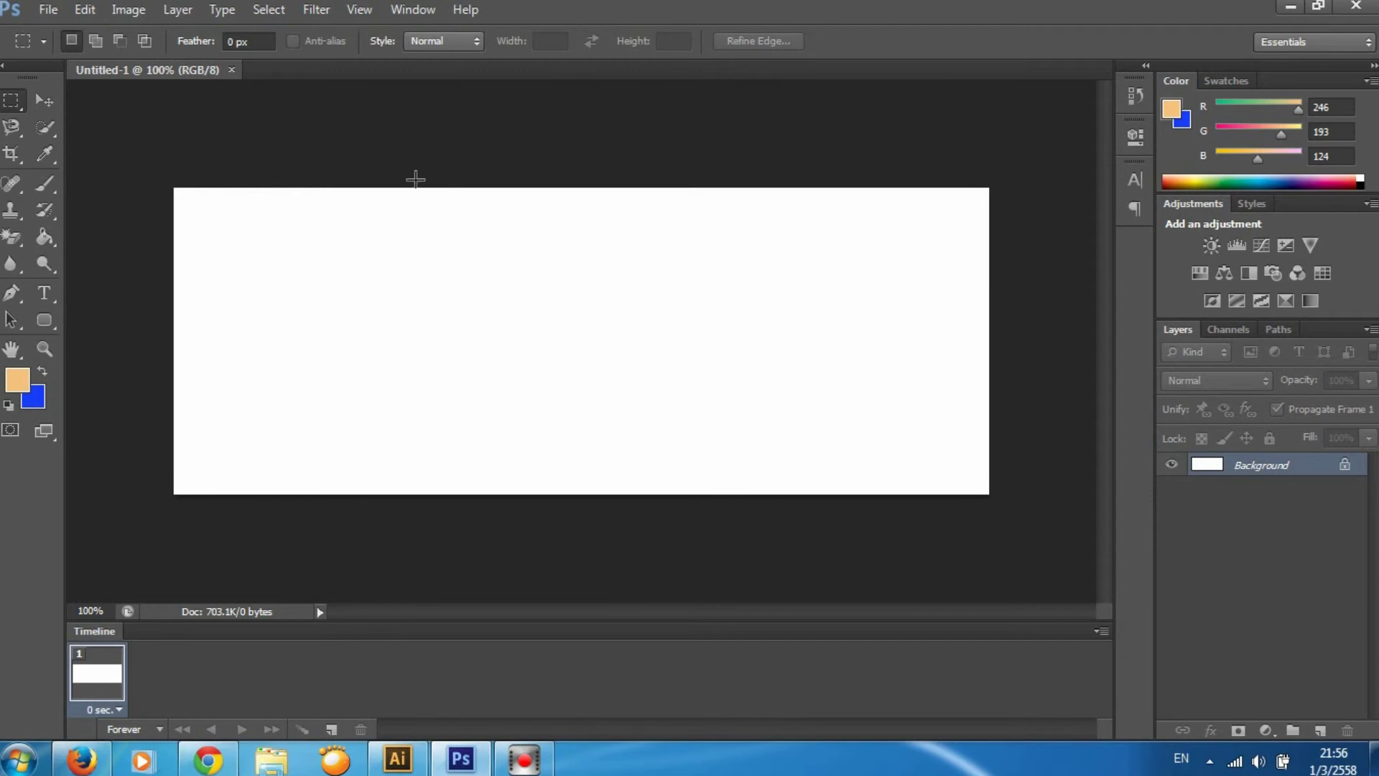
pyautogui.click(44, 100)
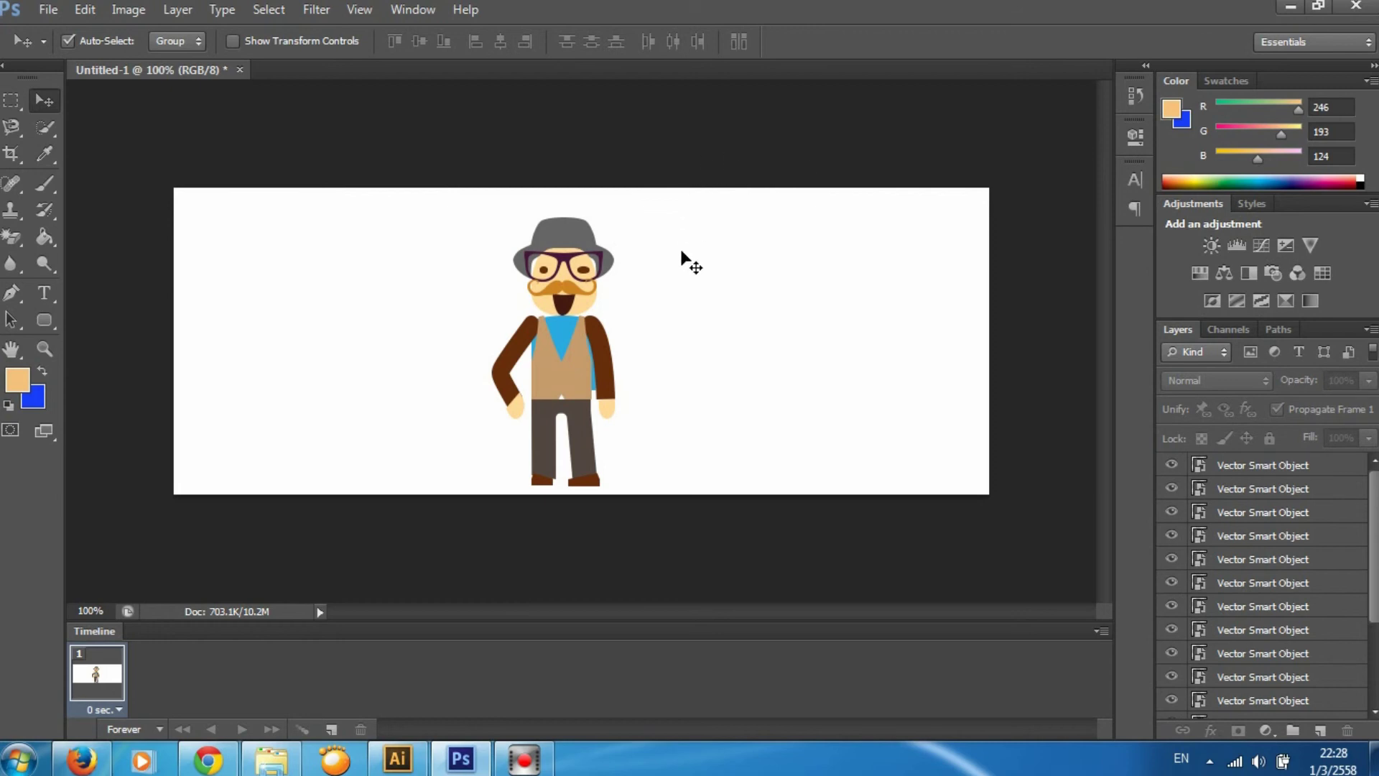
# Minimize Photoshop to the Windows desktop with Win+D
pyautogui.press('super+d')
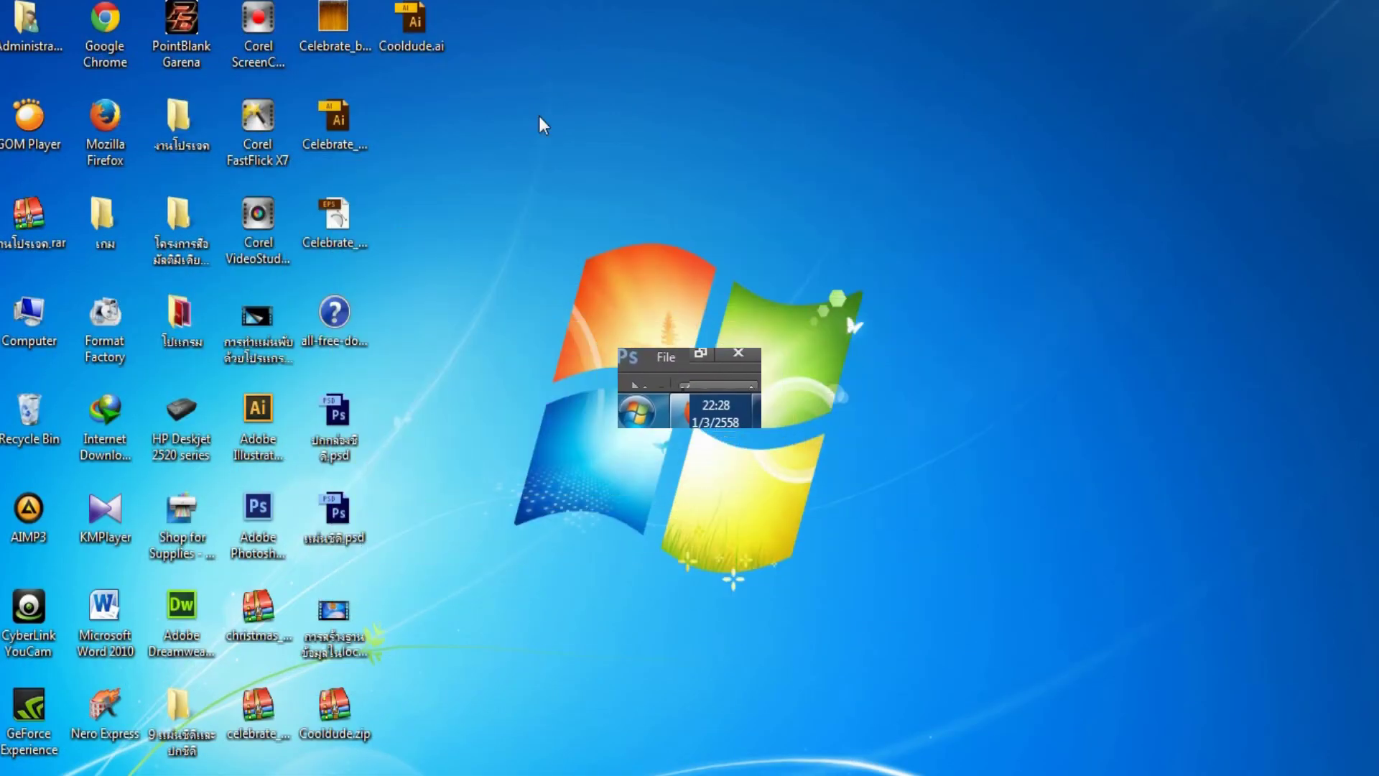